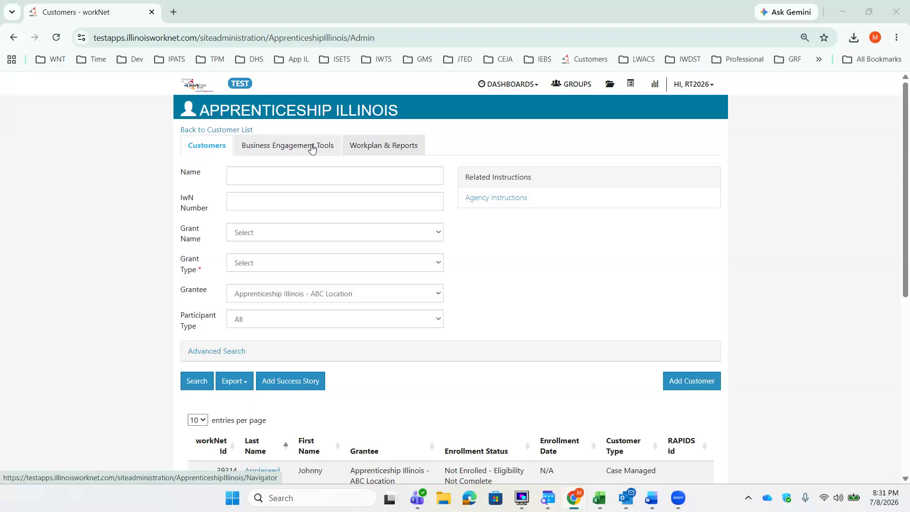
Open the organization information in the business engagement tools and filter it by grantee Apprenticeship Illinois - ABC Location
click(311, 149)
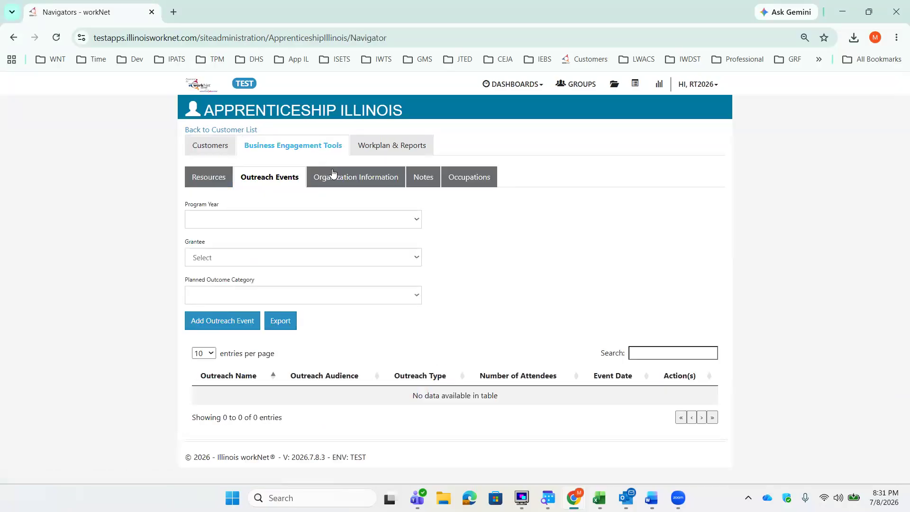
click(340, 182)
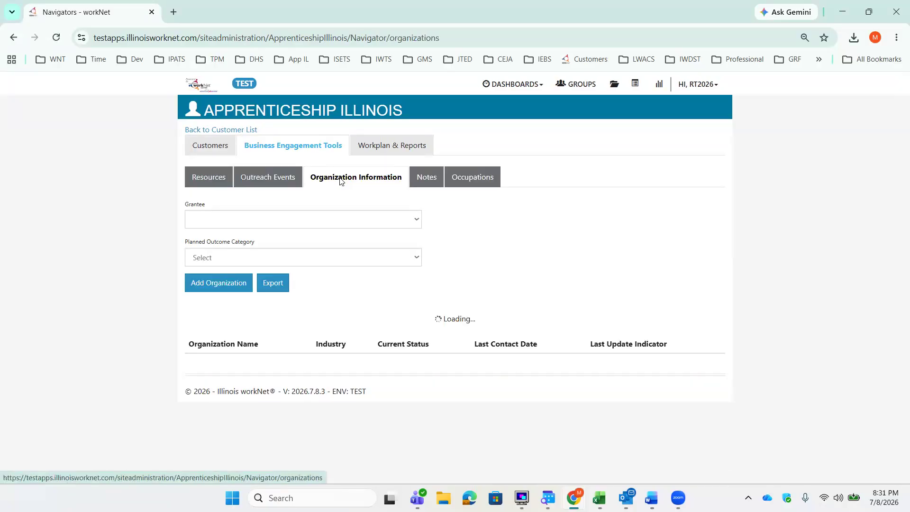
click(287, 222)
click(288, 236)
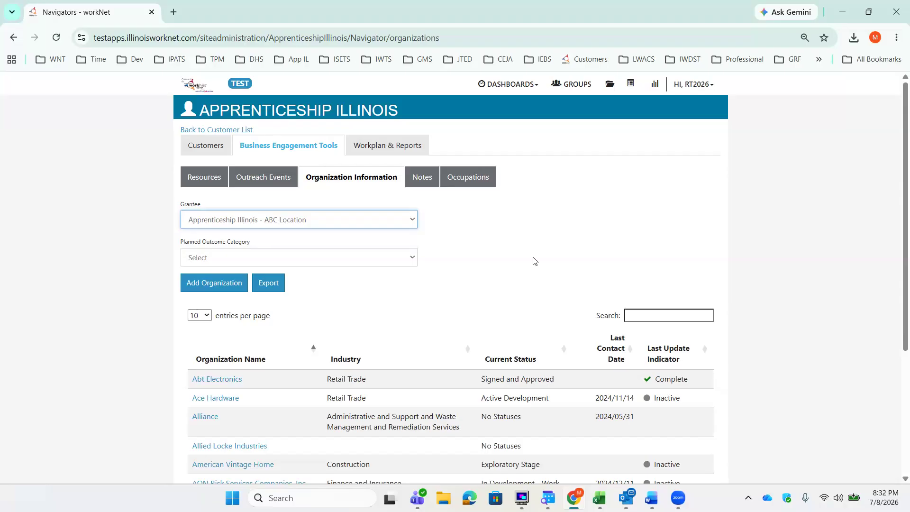
Search the organization list for "Rur" and open the RURAL KING C, LLC record
click(704, 317)
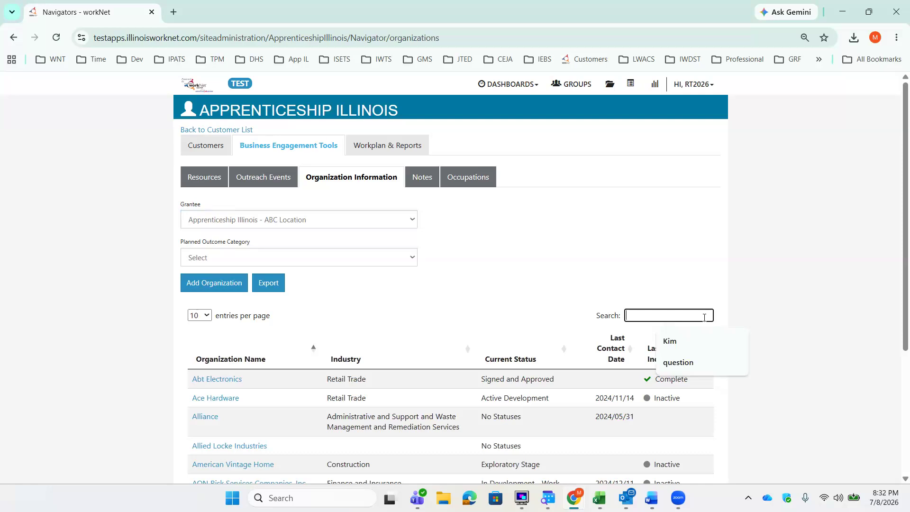
text(Rur)
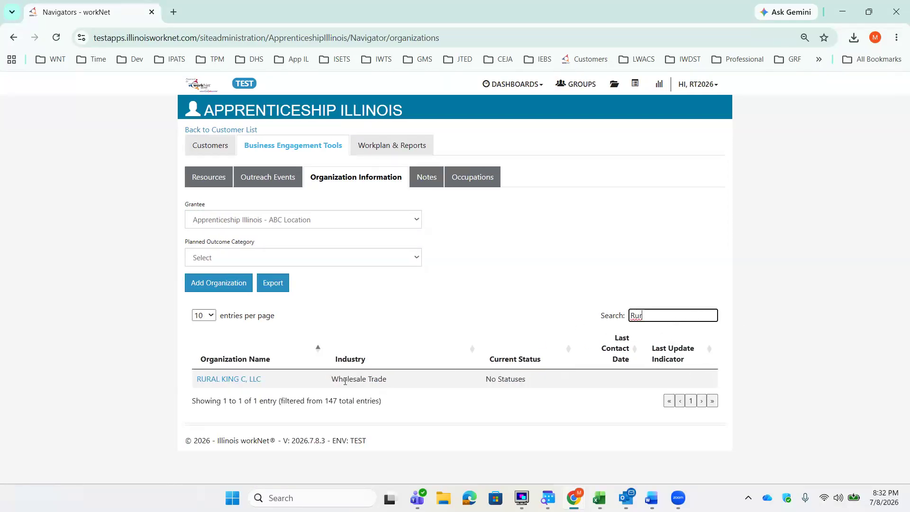
click(254, 381)
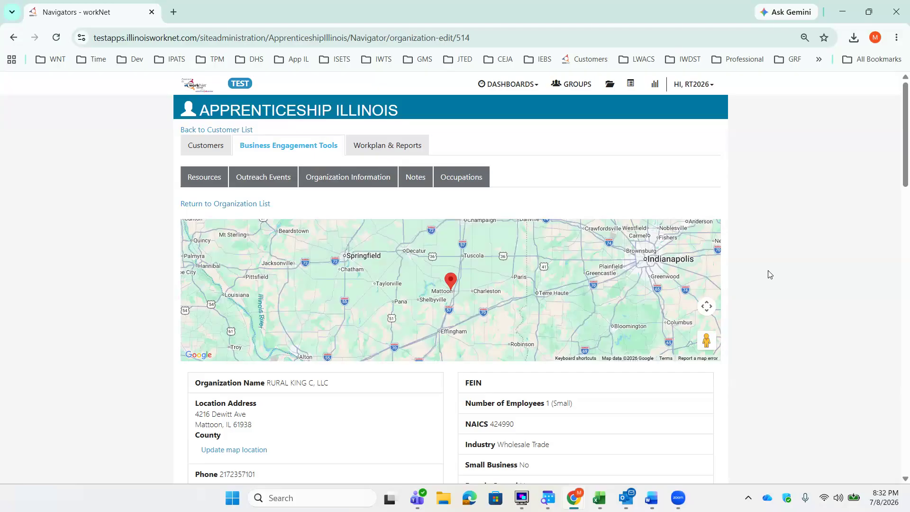
Start a new occupation in development for the organization and name it Cashier
scroll(768, 313, down, 3)
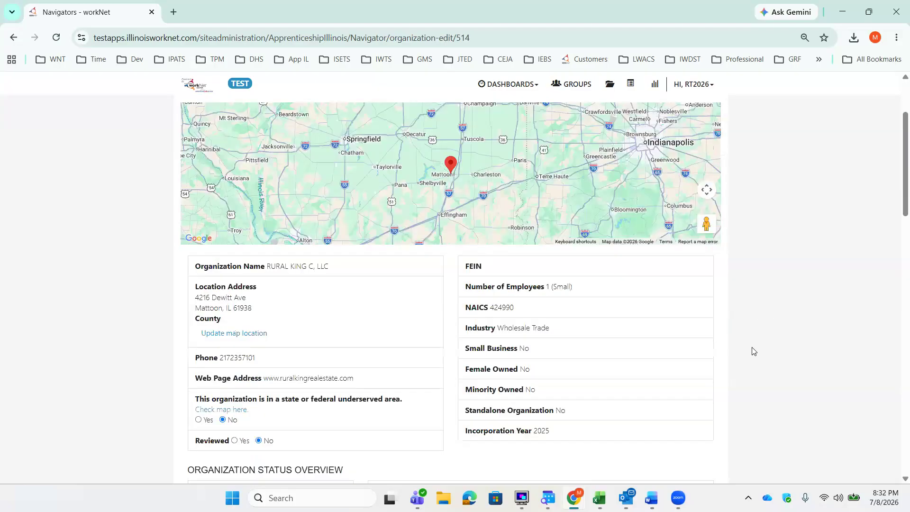
scroll(754, 352, down, 5)
scroll(325, 239, down, 3)
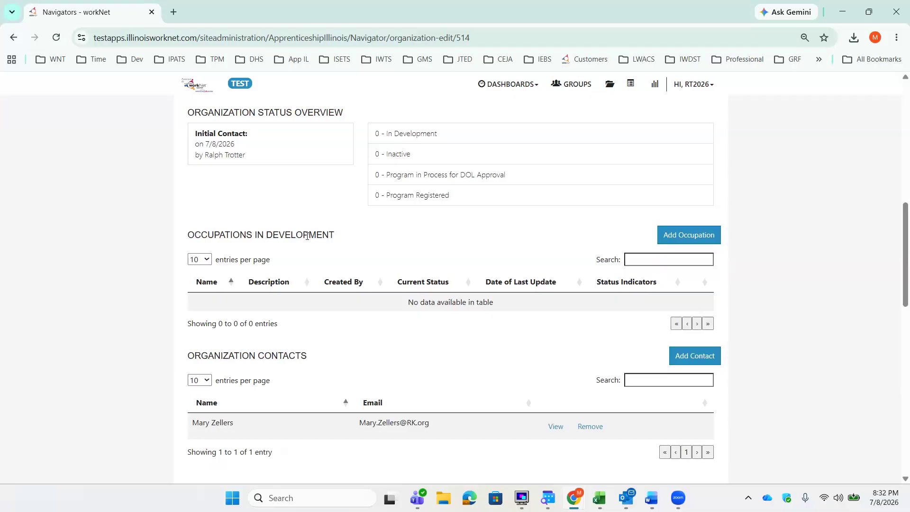
scroll(304, 239, down, 2)
scroll(305, 238, down, 1)
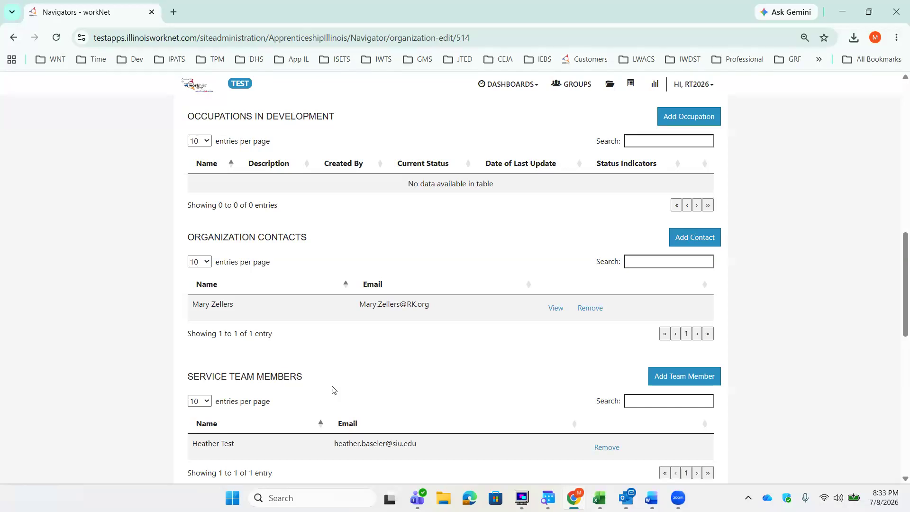
click(707, 122)
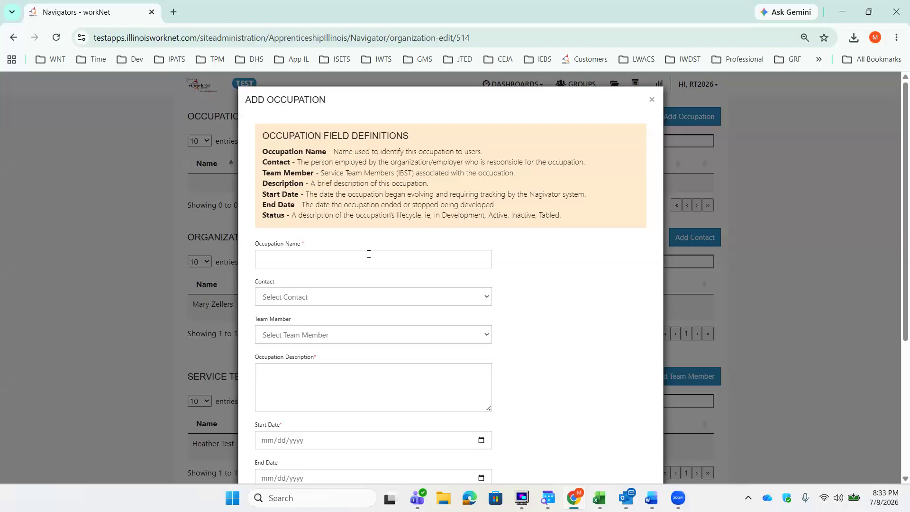
click(328, 260)
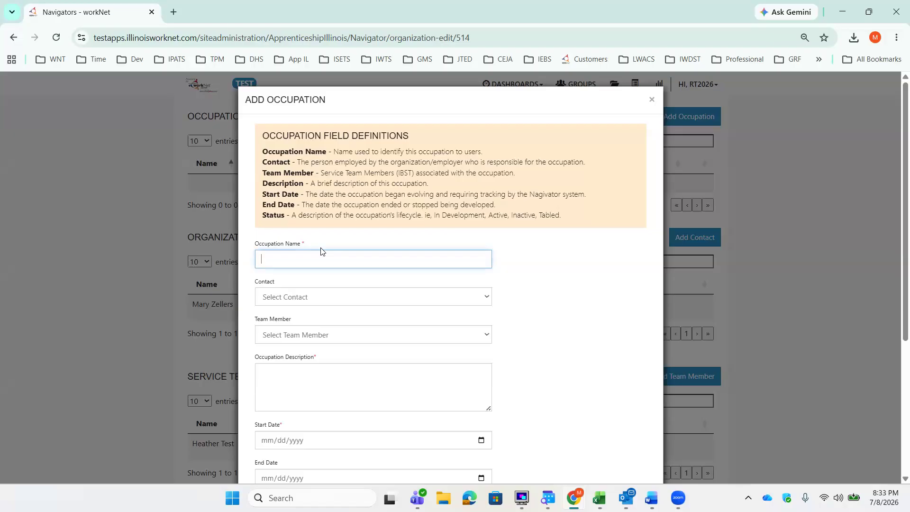
text(Cashier)
click(539, 309)
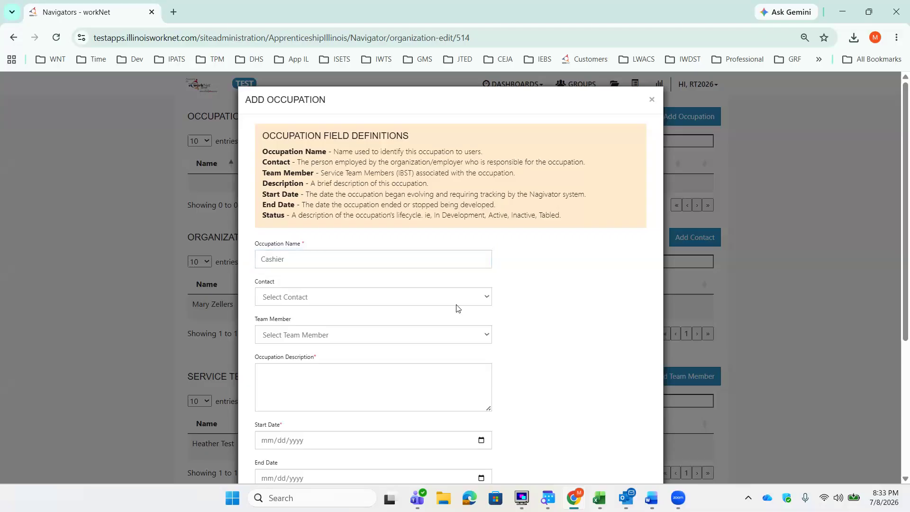
Assign the organization's manager as the occupation's contact and the listed service team member as its team member
click(393, 297)
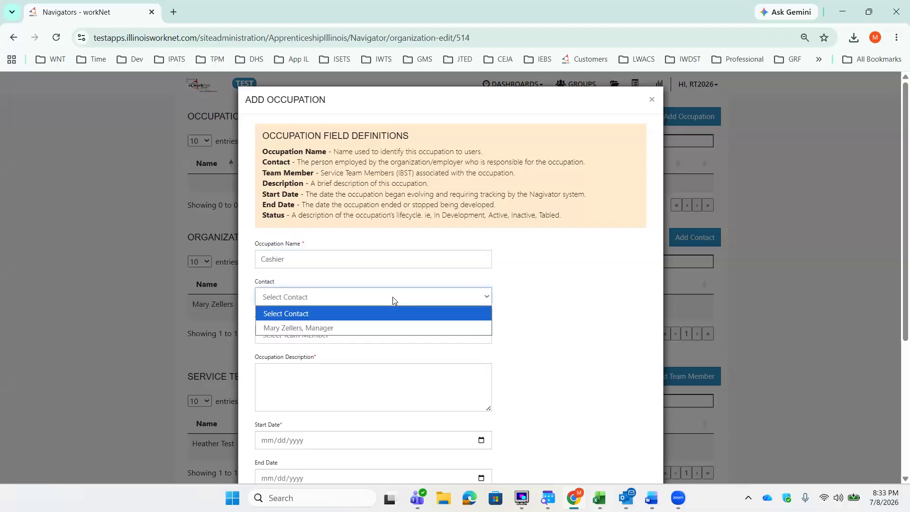
click(400, 328)
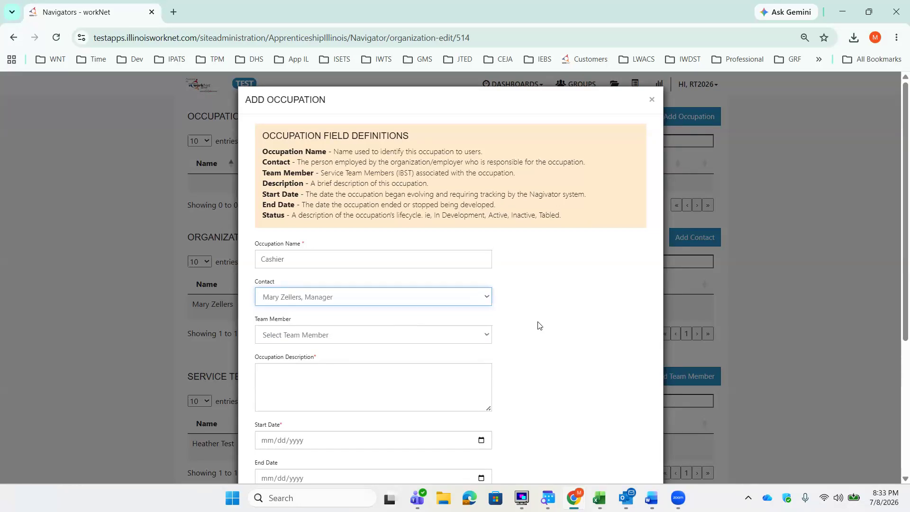
scroll(527, 329, down, 1)
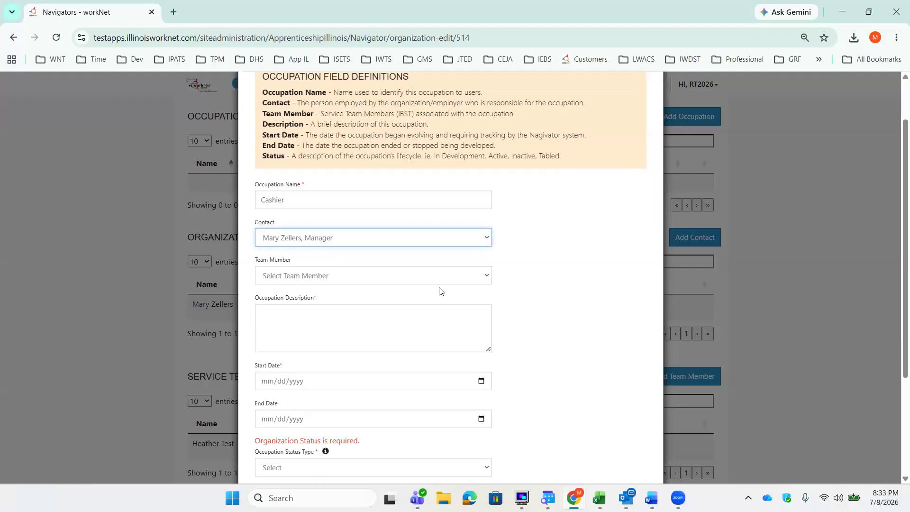
click(363, 275)
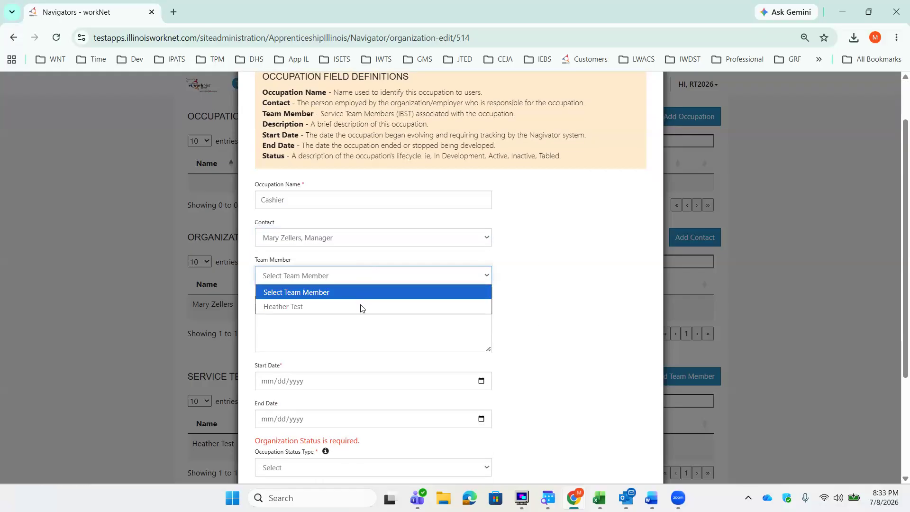
click(361, 302)
Enter "Job Description" as the occupation description and set the start date to 07/01/2026
scroll(546, 307, down, 1)
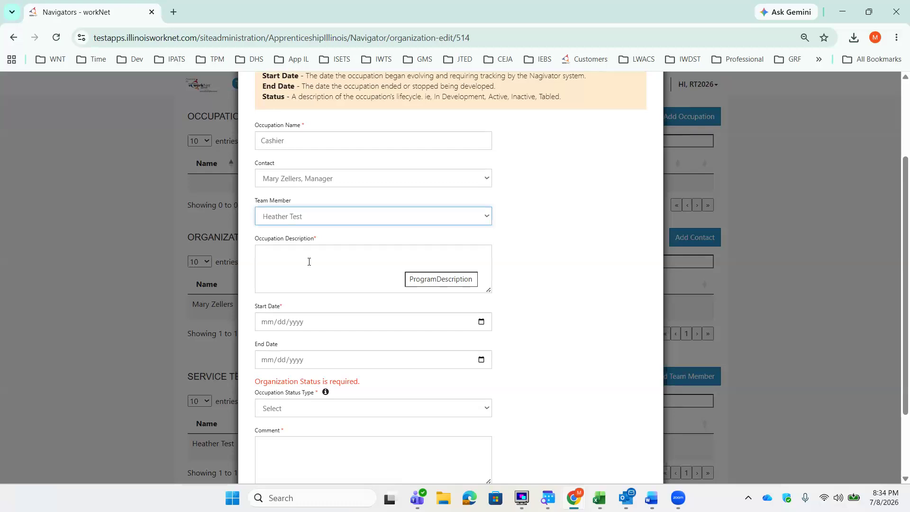
click(309, 262)
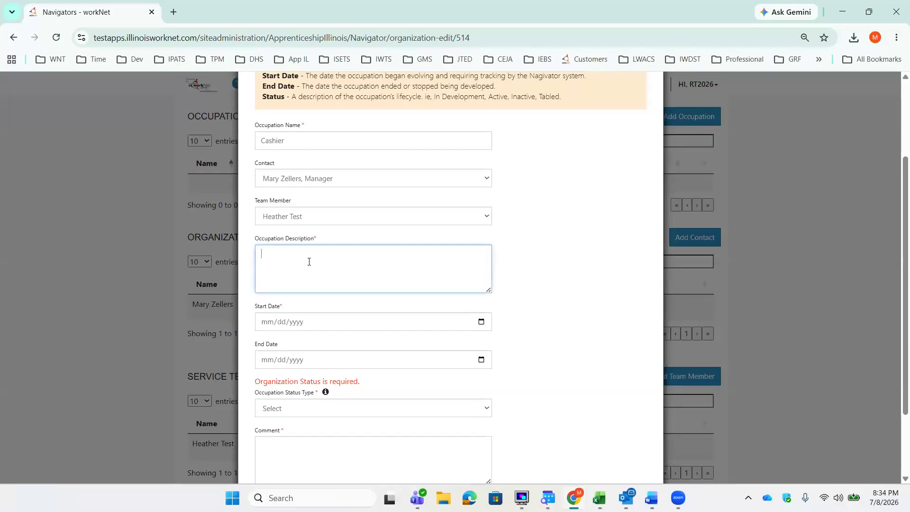
text(Job )
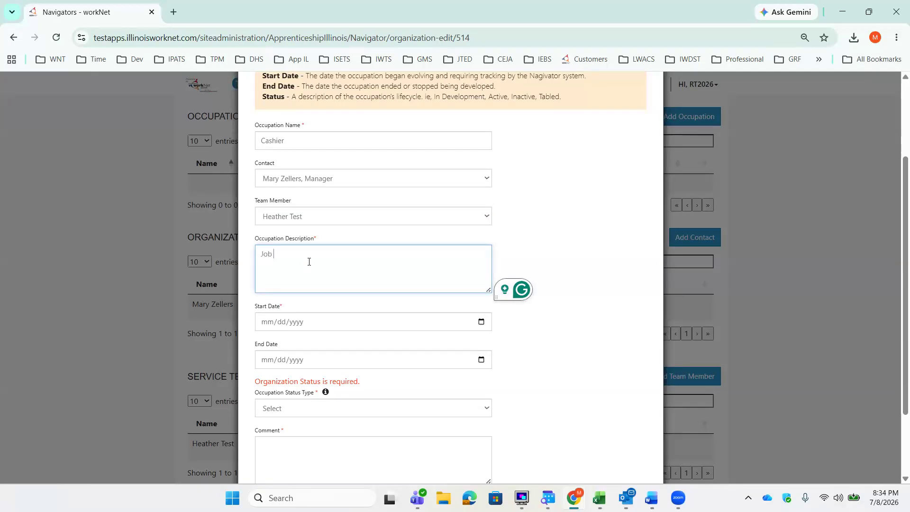
text(Description)
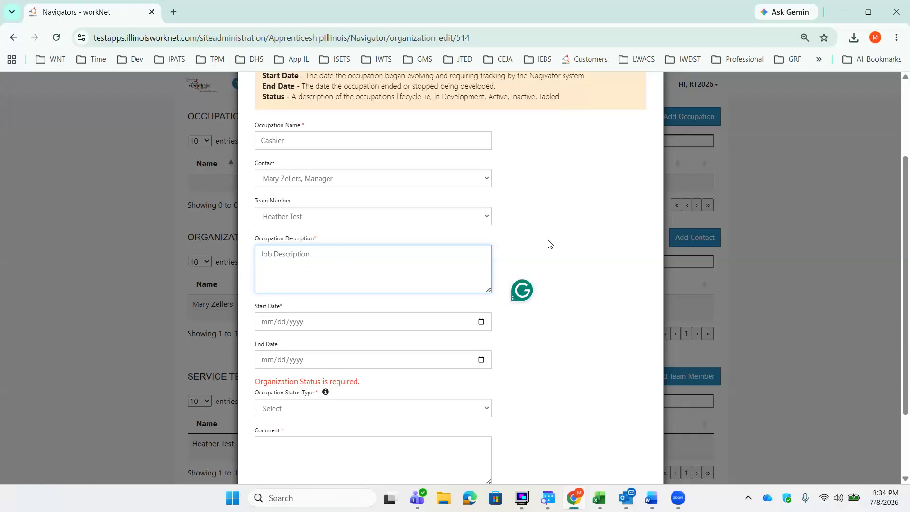
scroll(548, 241, down, 2)
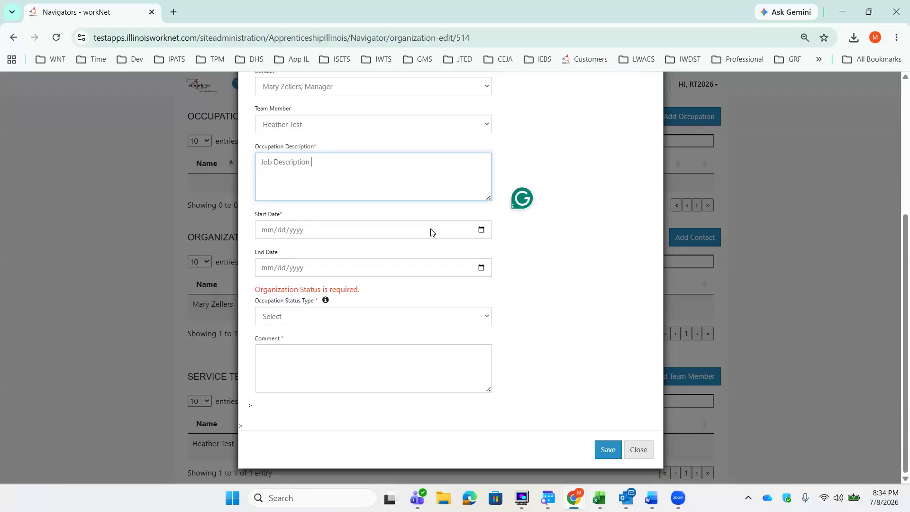
click(482, 230)
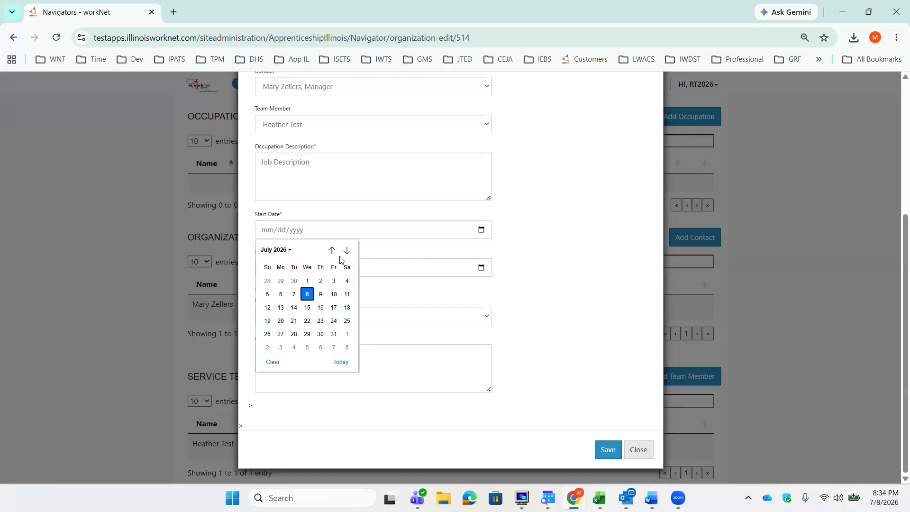
click(308, 281)
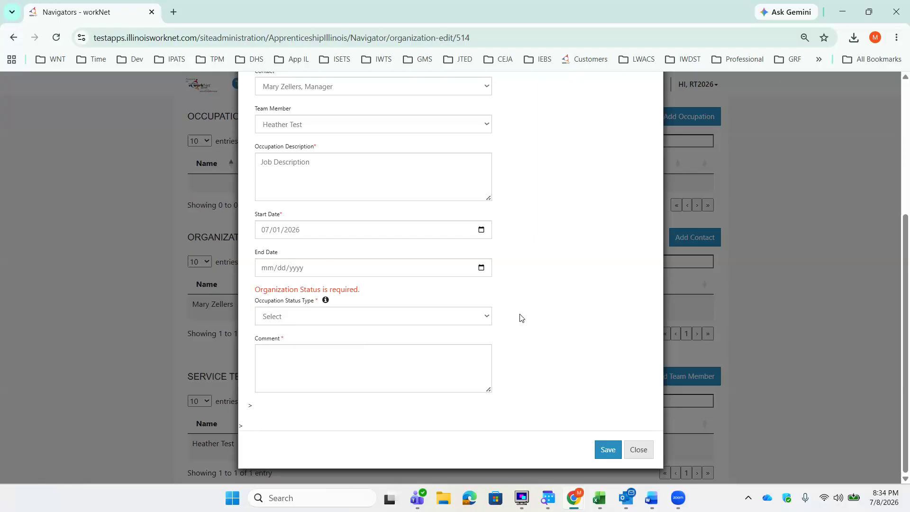
Set the occupation status type to In Development - Work Process Selection
click(326, 301)
click(326, 301)
click(326, 301)
click(327, 302)
click(489, 316)
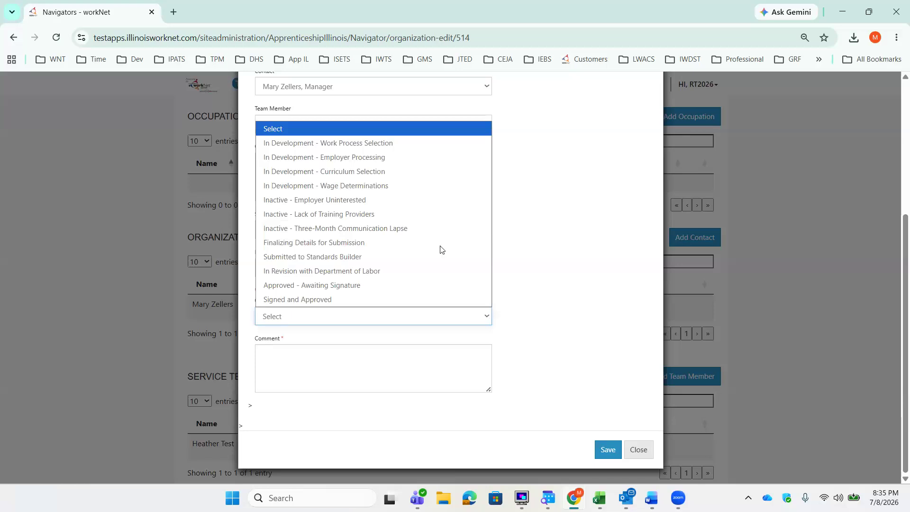
click(393, 143)
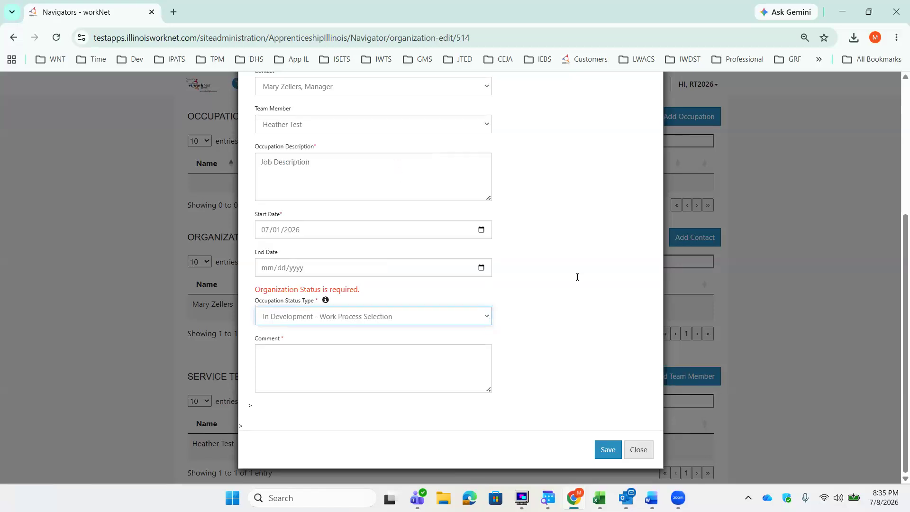
Enter "Comment" as the status comment and save the new occupation
click(368, 359)
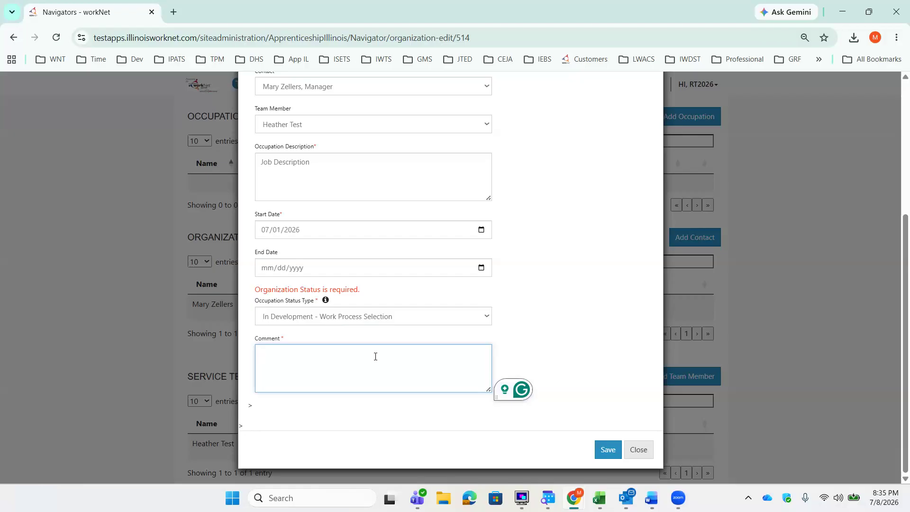
text(Comment)
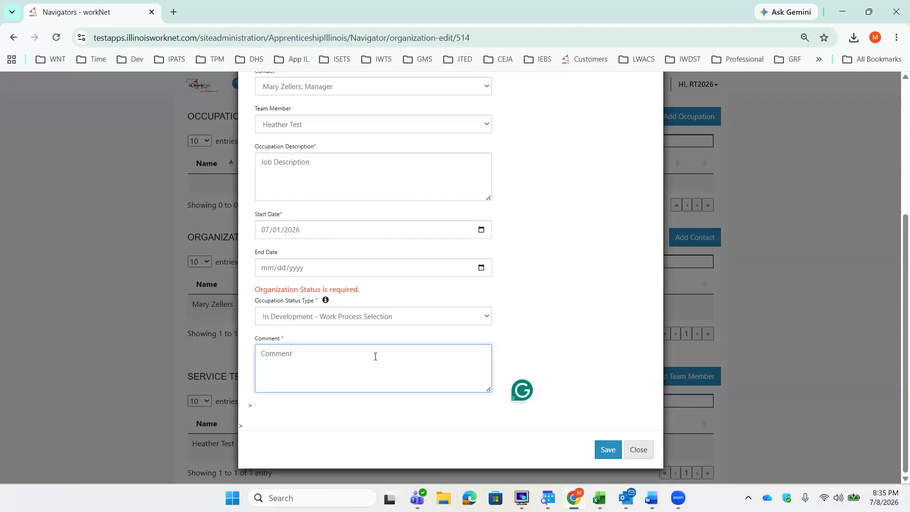
click(607, 452)
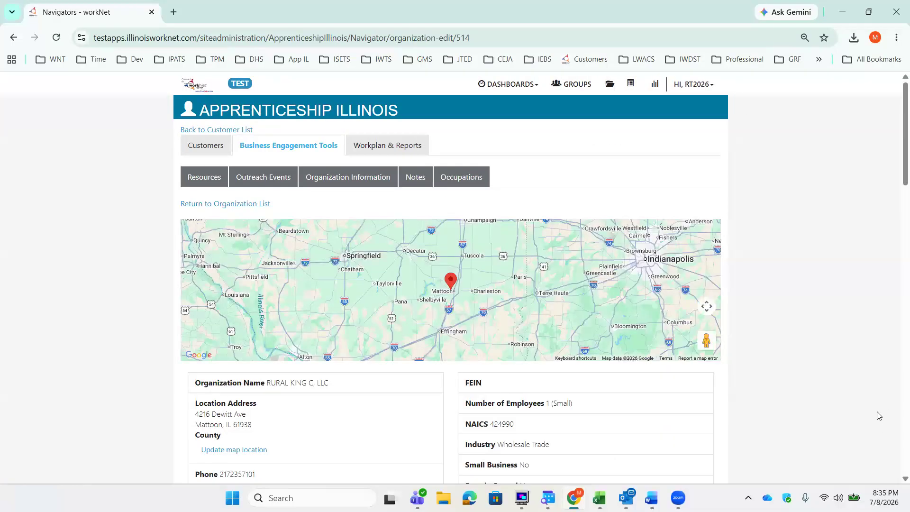
Add and save an In Development - Employer Processing status with the comment "Comment" in the Cashier occupation's record
scroll(854, 412, down, 8)
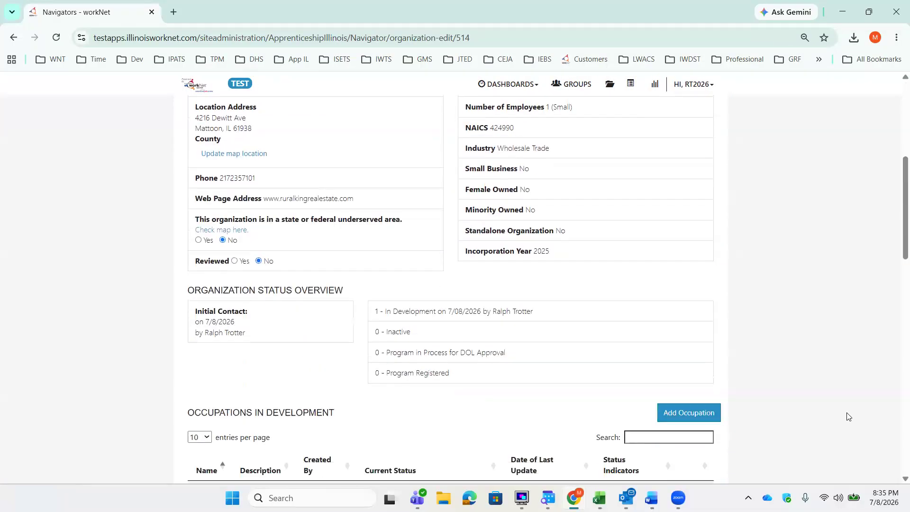
scroll(849, 417, down, 1)
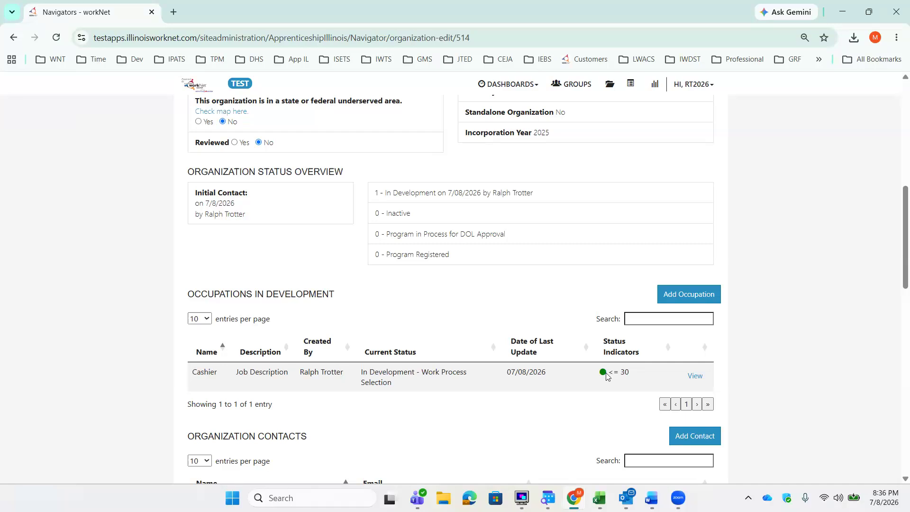
click(694, 376)
scroll(605, 418, down, 3)
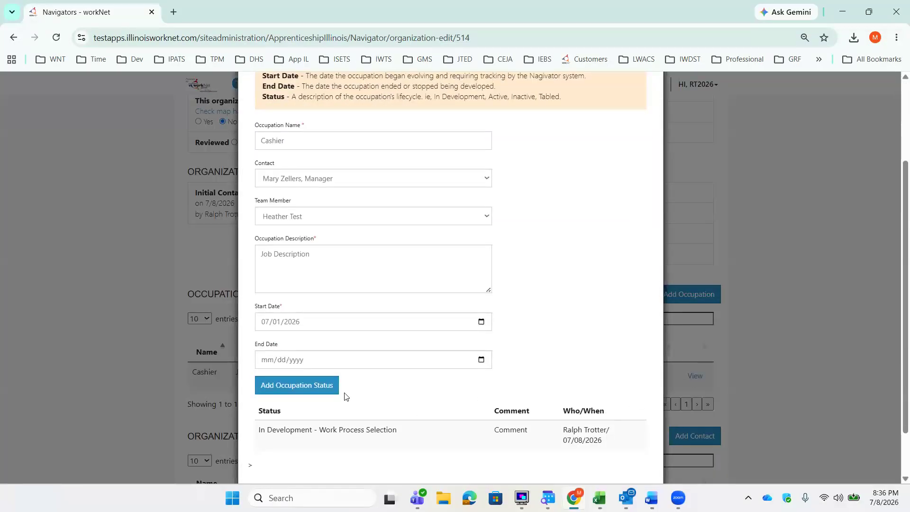
click(325, 389)
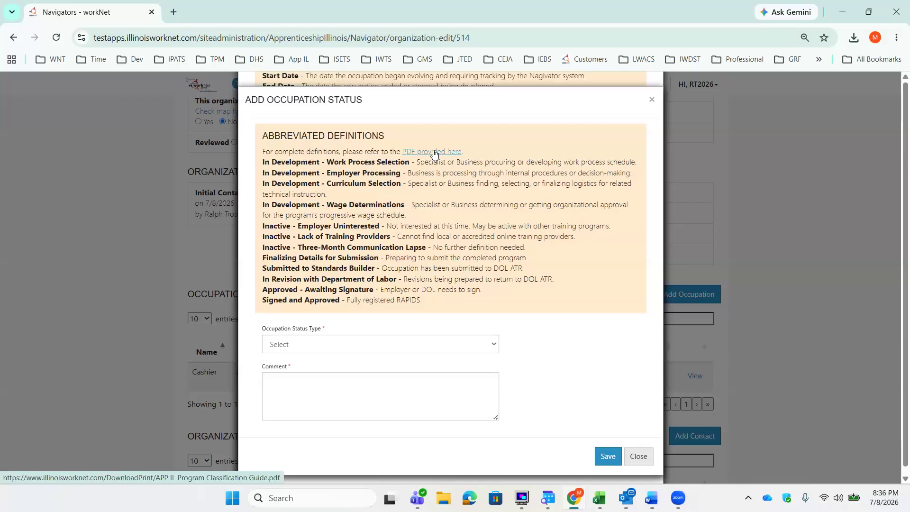
click(494, 350)
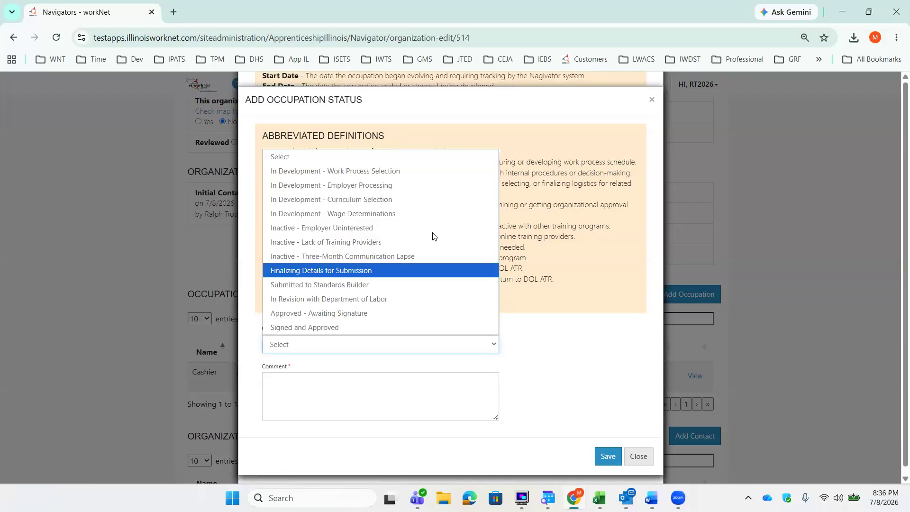
click(413, 186)
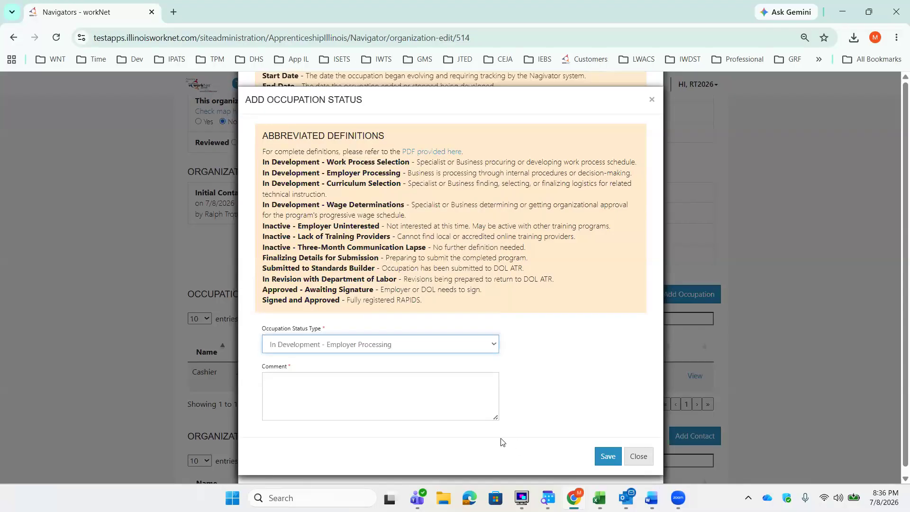
click(459, 387)
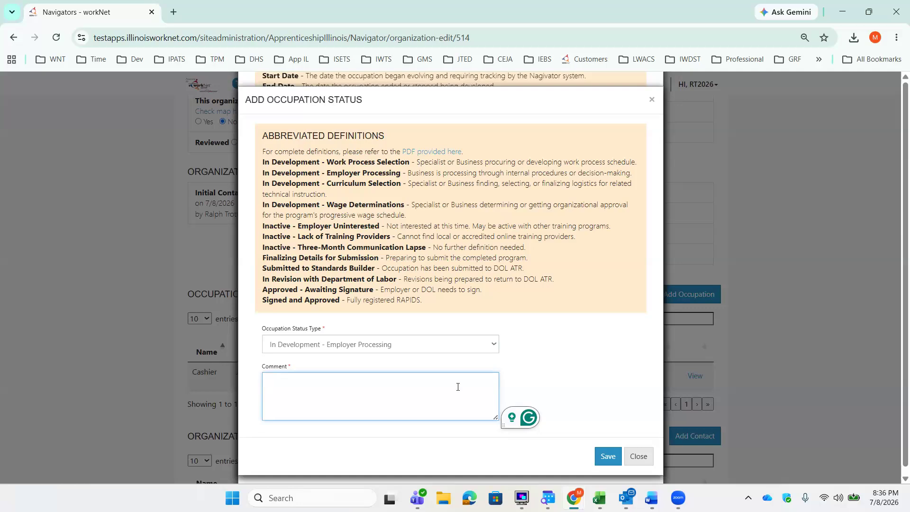
text(Comment)
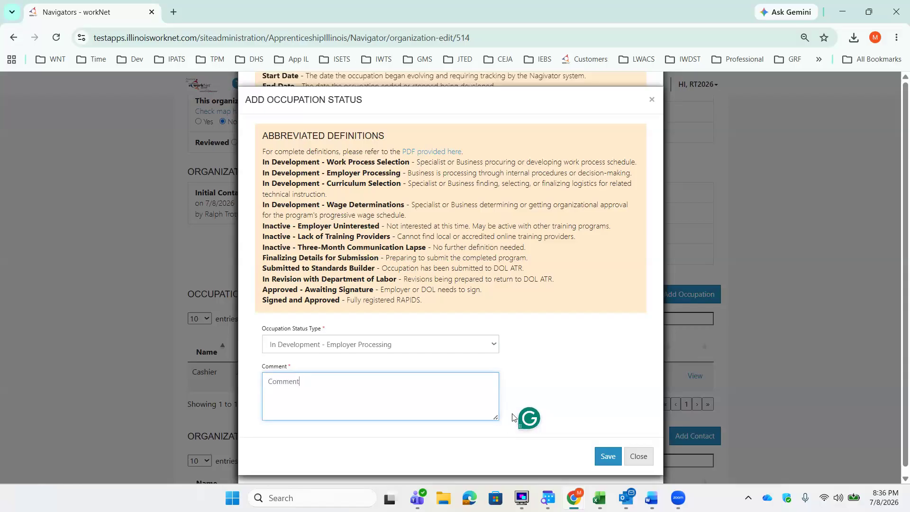
click(609, 457)
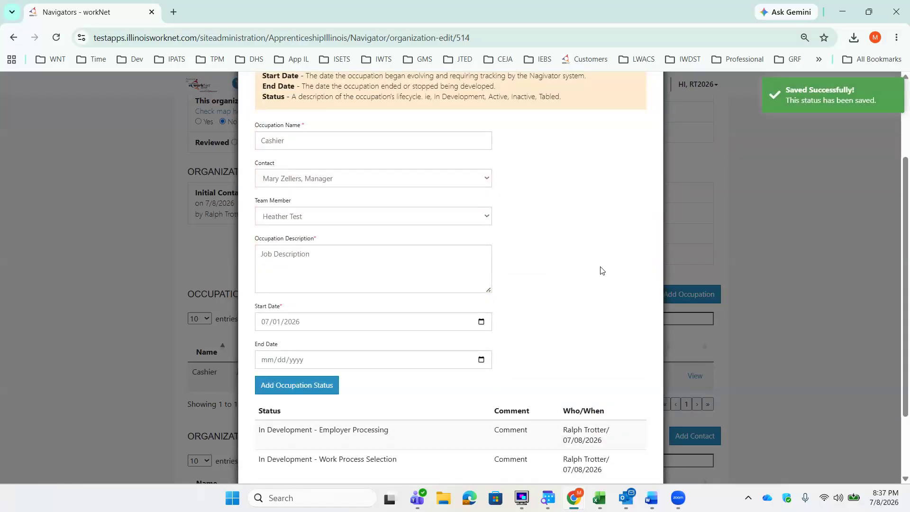
Save the Cashier occupation and check its current status in the organization's occupations in development
scroll(601, 270, down, 2)
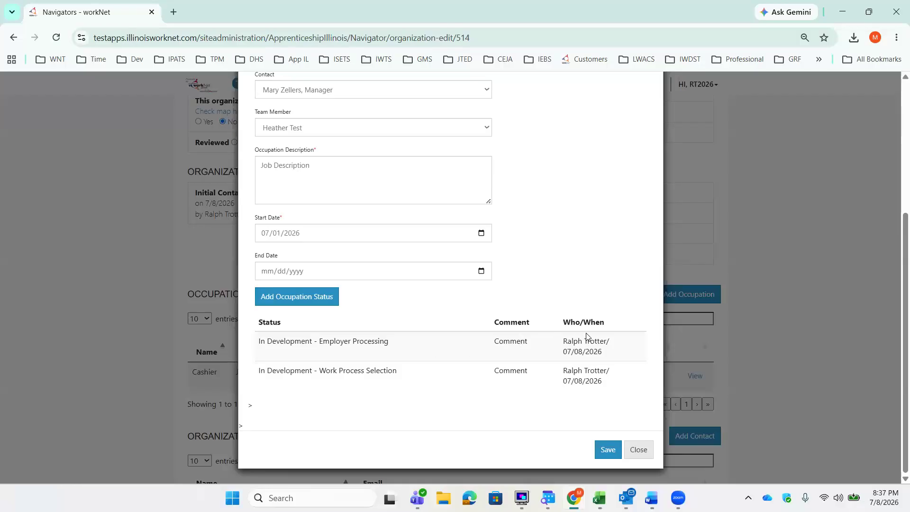
click(608, 453)
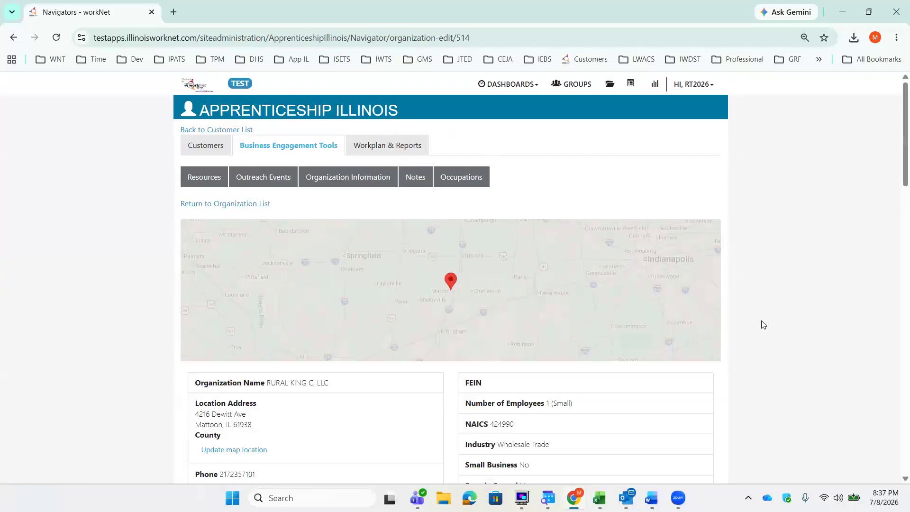
scroll(772, 327, down, 8)
scroll(776, 329, down, 1)
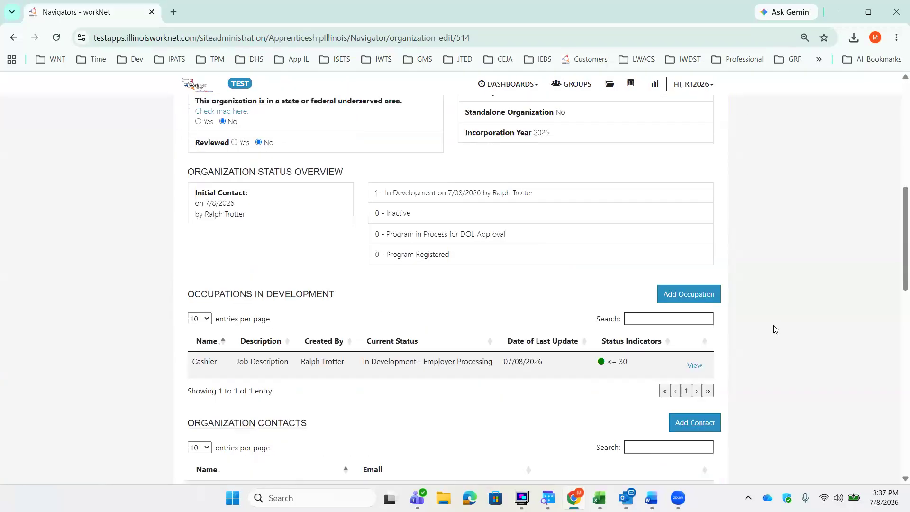